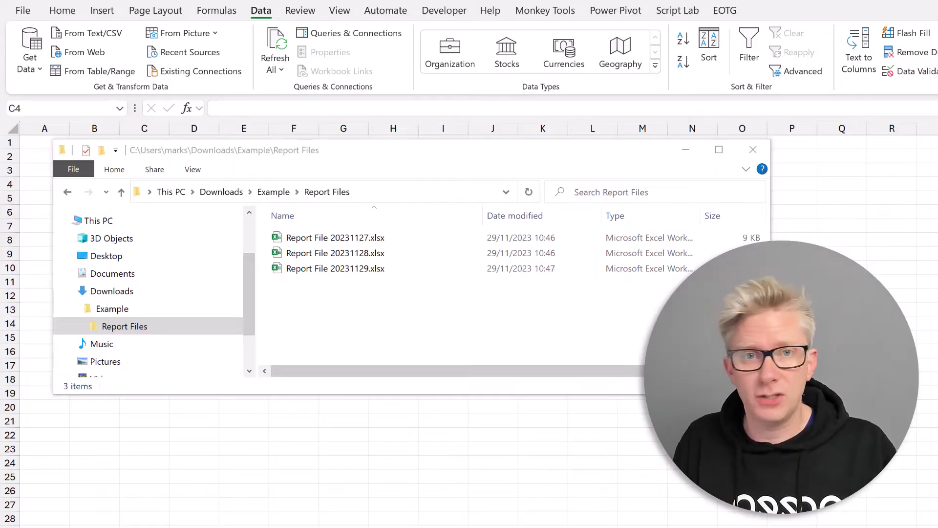
Step: Import the Report Files folder with Get Data > From Folder and send its three-file list to Power Query
key(alt+Tab)
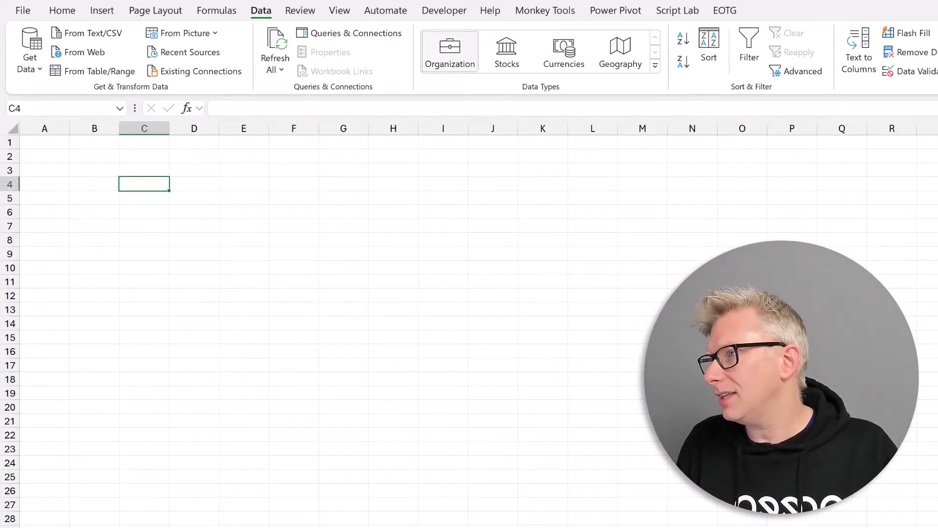
click(38, 71)
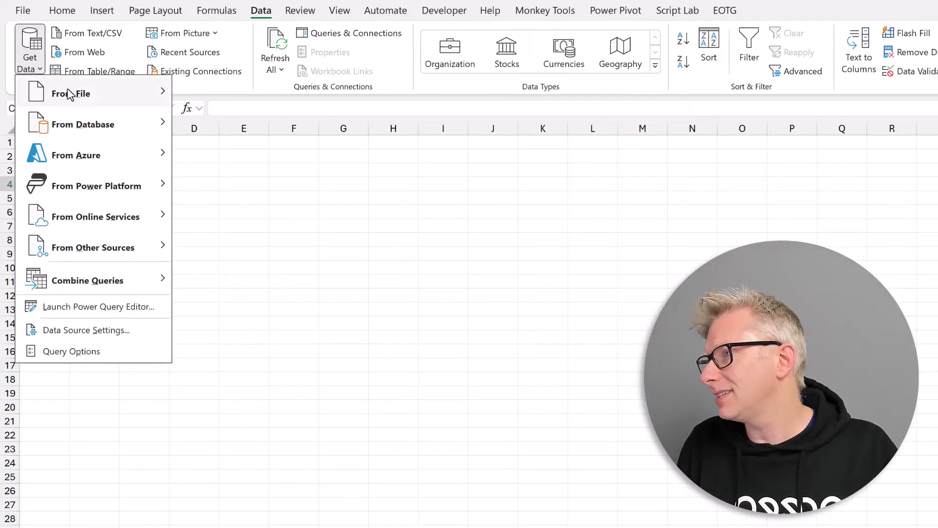
mouse_move(82, 96)
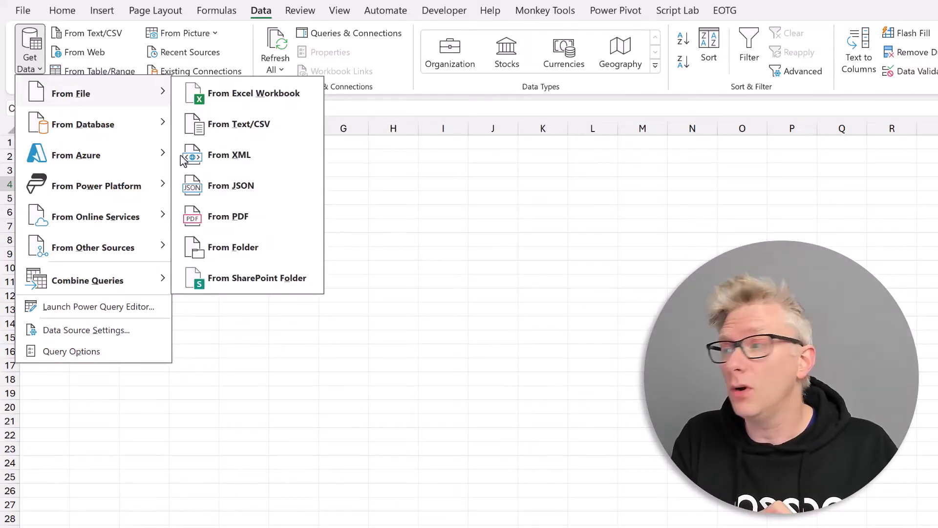
click(260, 256)
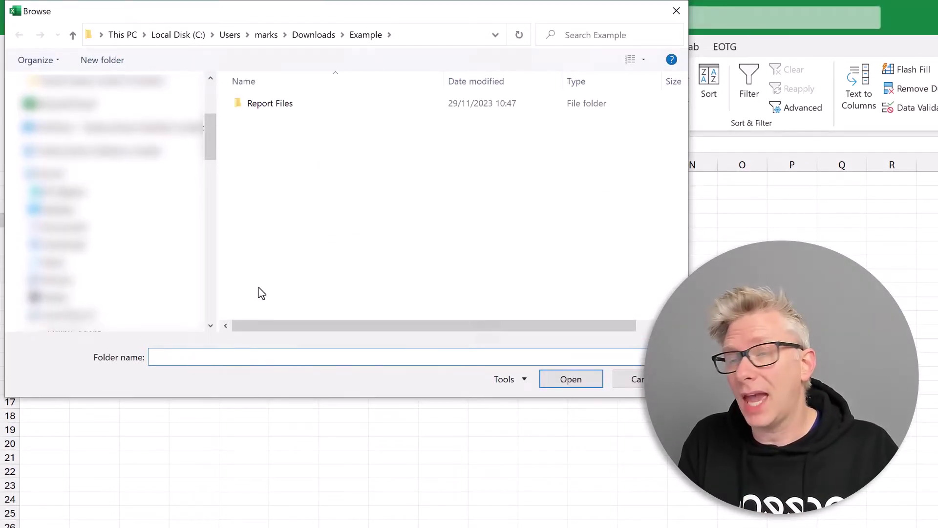
click(274, 106)
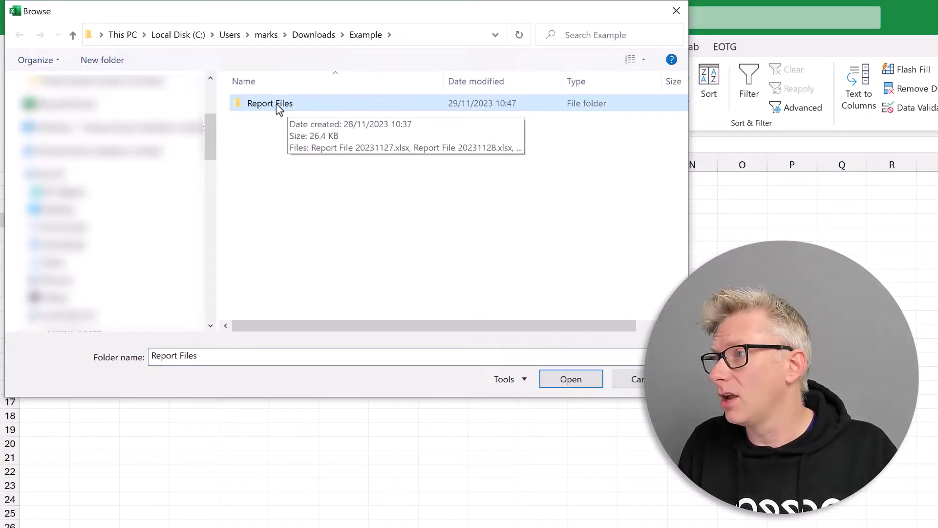
click(561, 382)
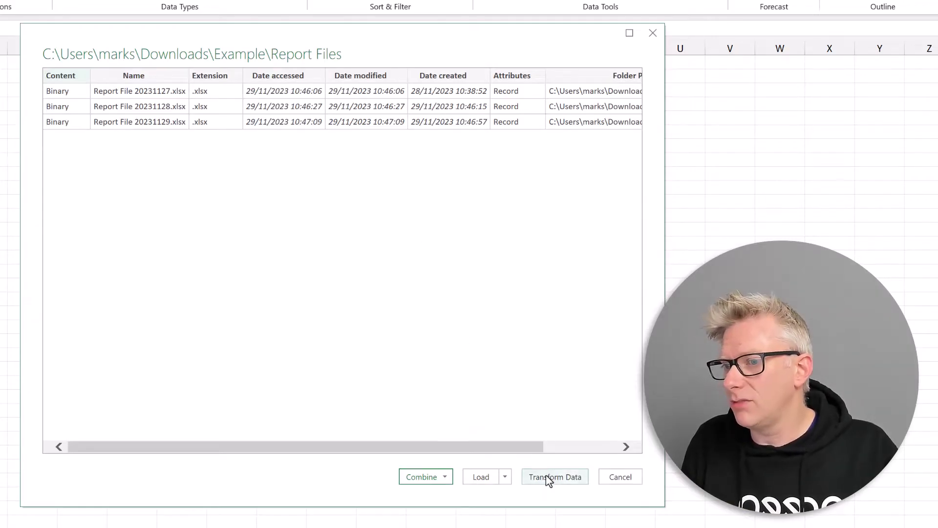
click(565, 482)
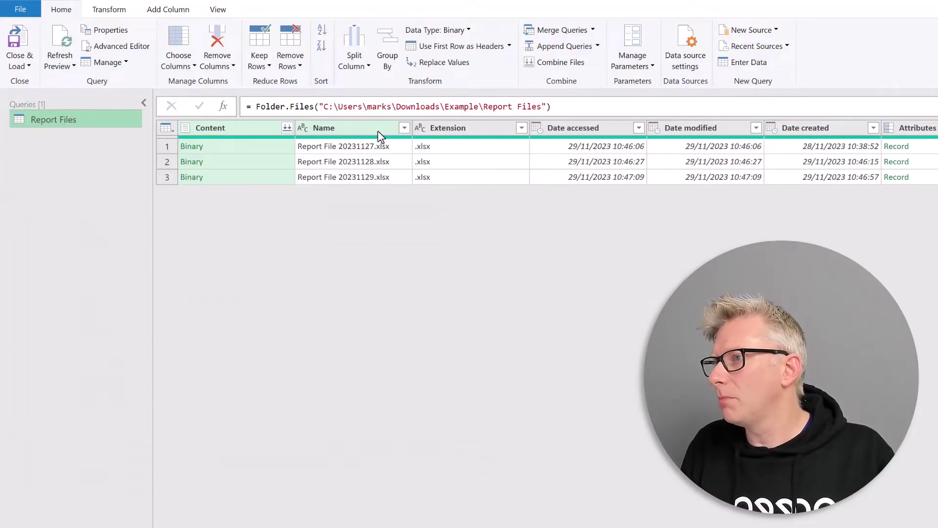
Step: Sort the file list by Name descending, test-drill into the top file's Binary, then delete both extra steps
click(377, 131)
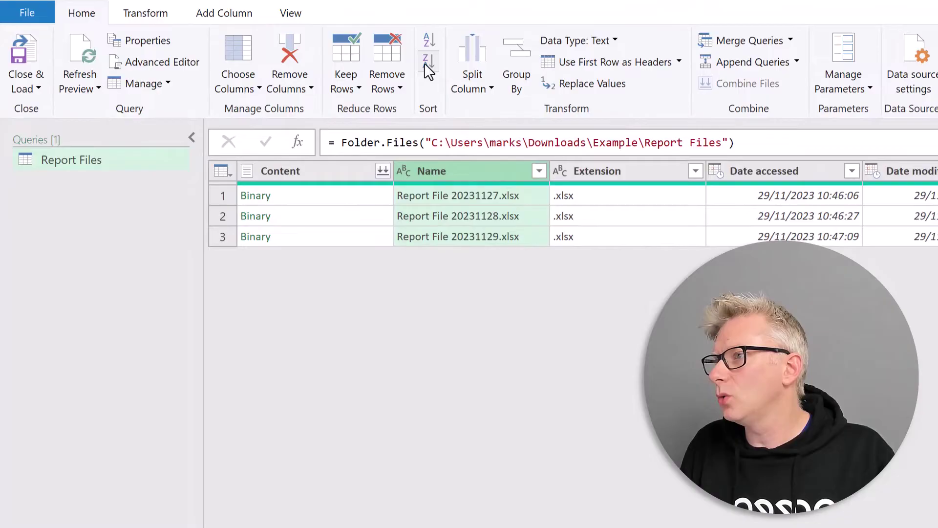
click(425, 64)
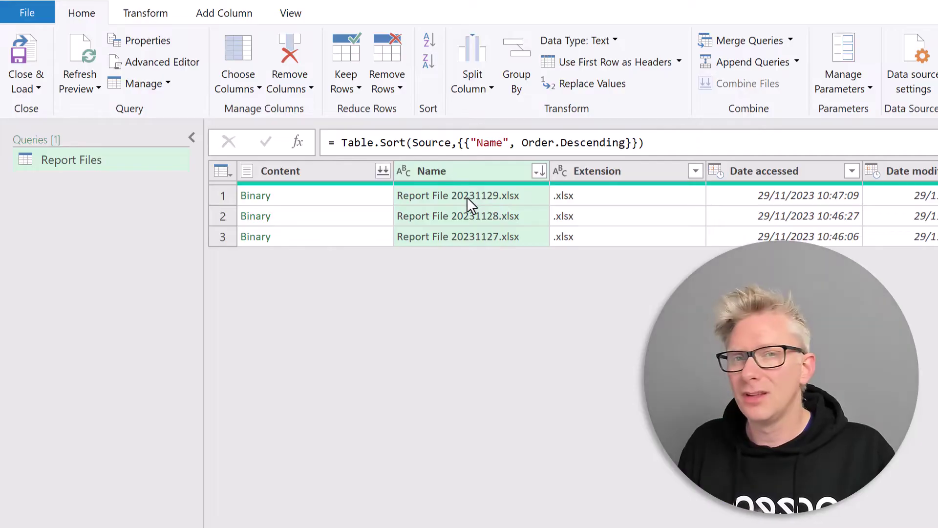
click(258, 196)
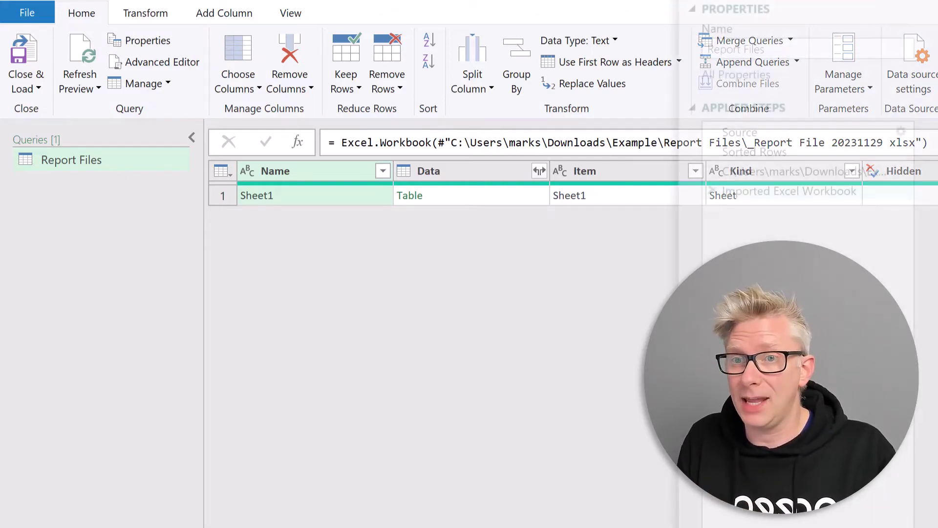
click(713, 190)
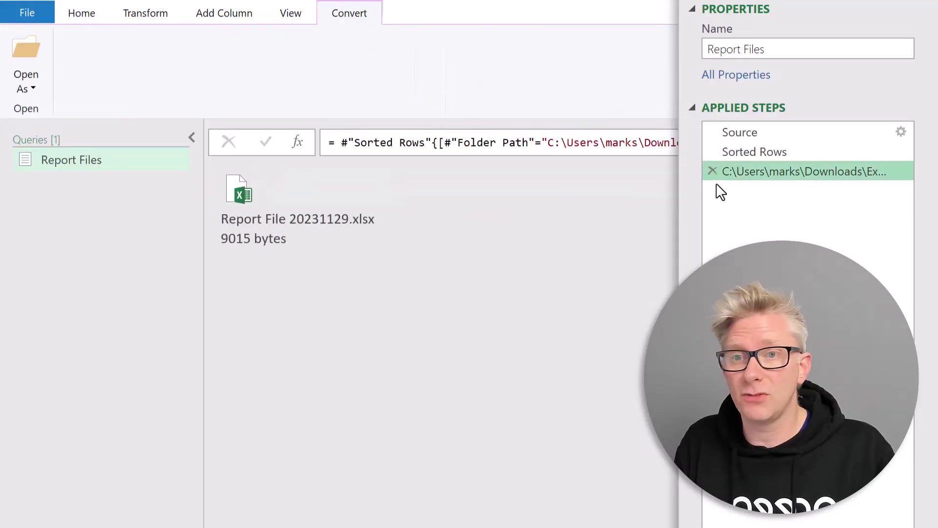
click(713, 172)
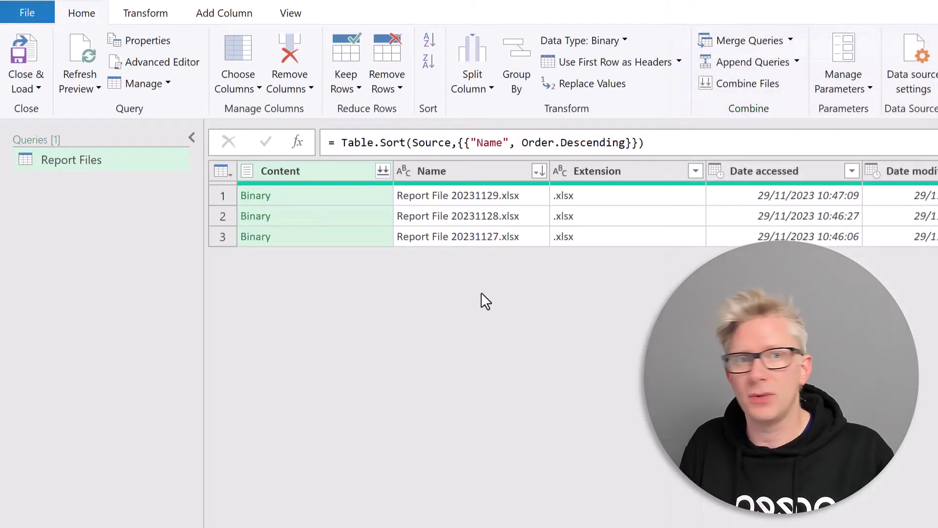
Step: Add a step with formula [Content]{0} to open the newest file's workbook, then show the Data expand options
click(301, 138)
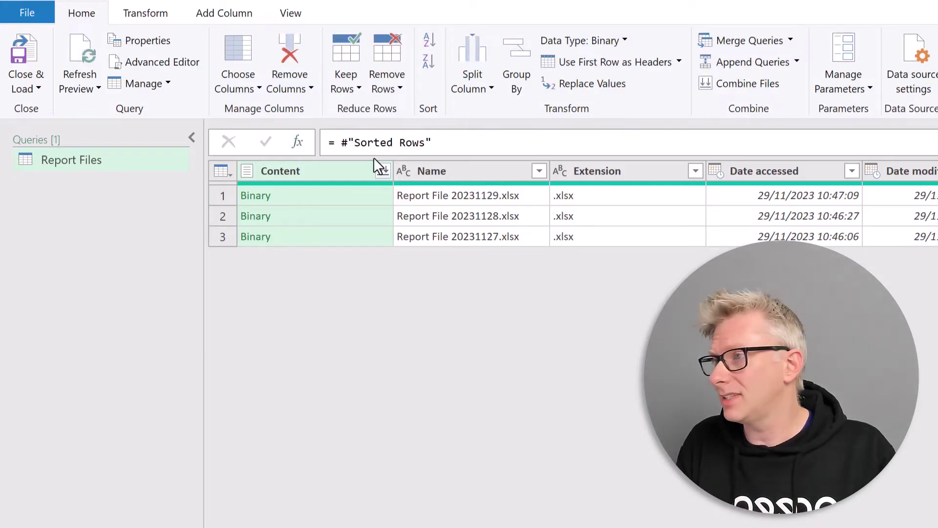
click(343, 144)
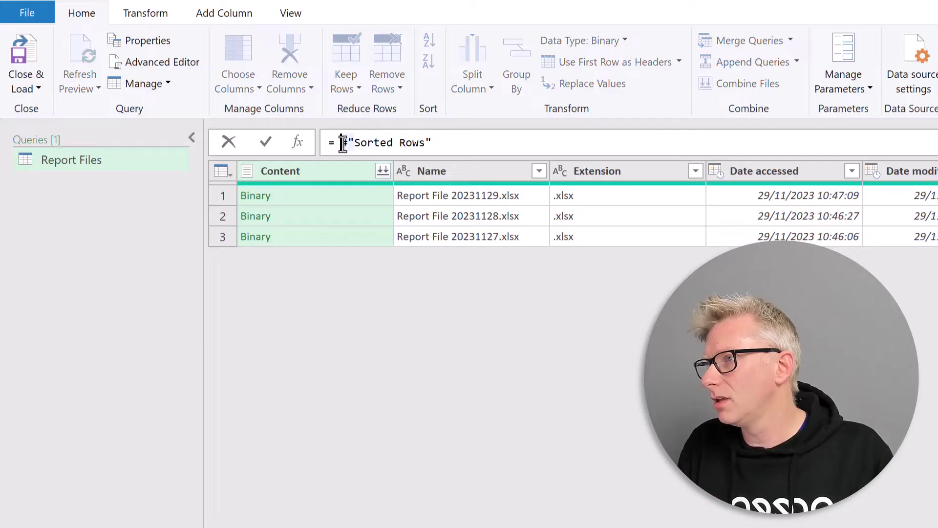
click(435, 144)
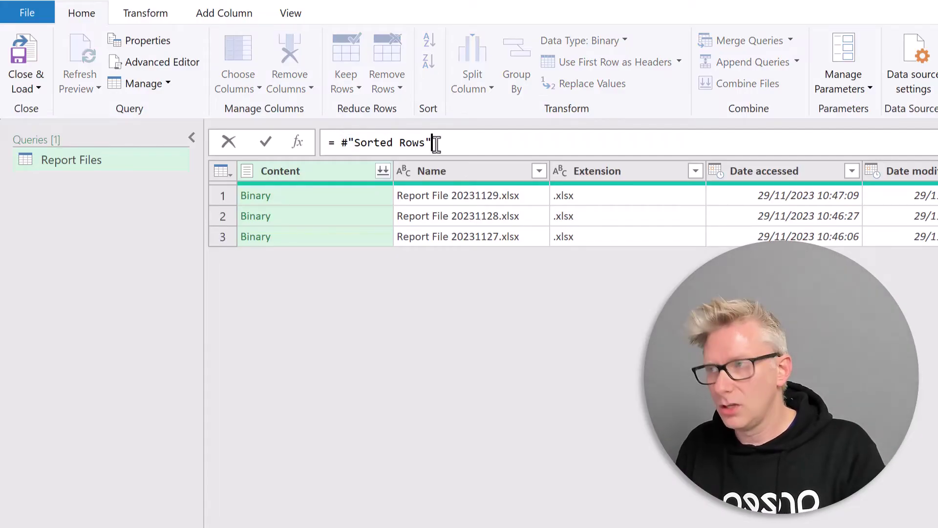
text([Con)
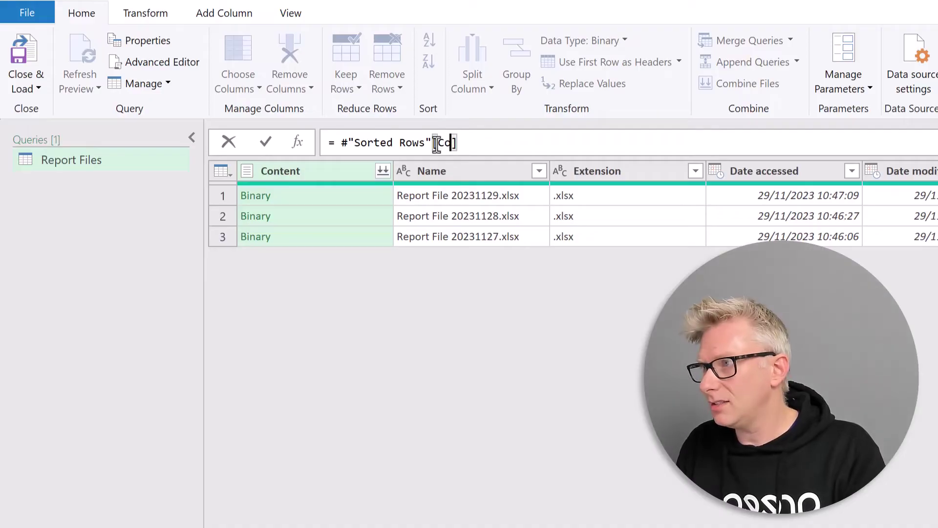
text(tent)
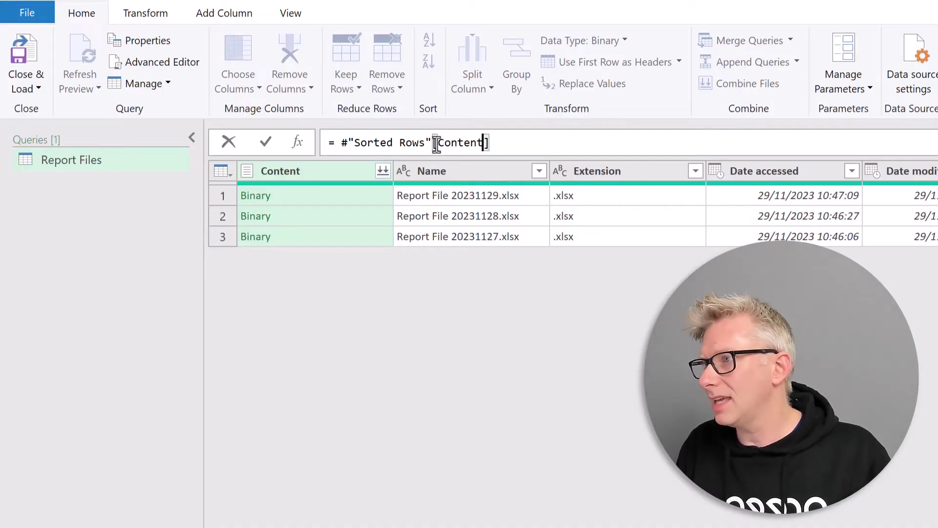
click(508, 143)
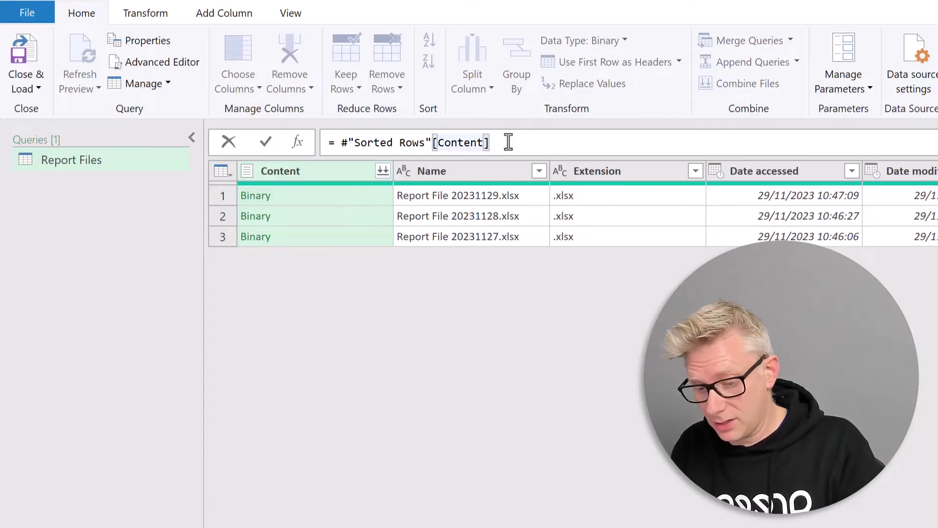
text({0)
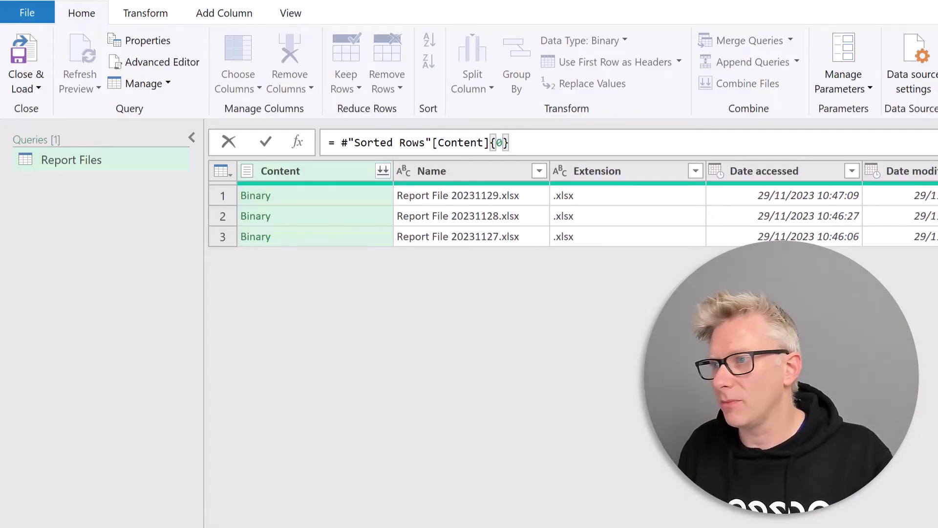
key(Return)
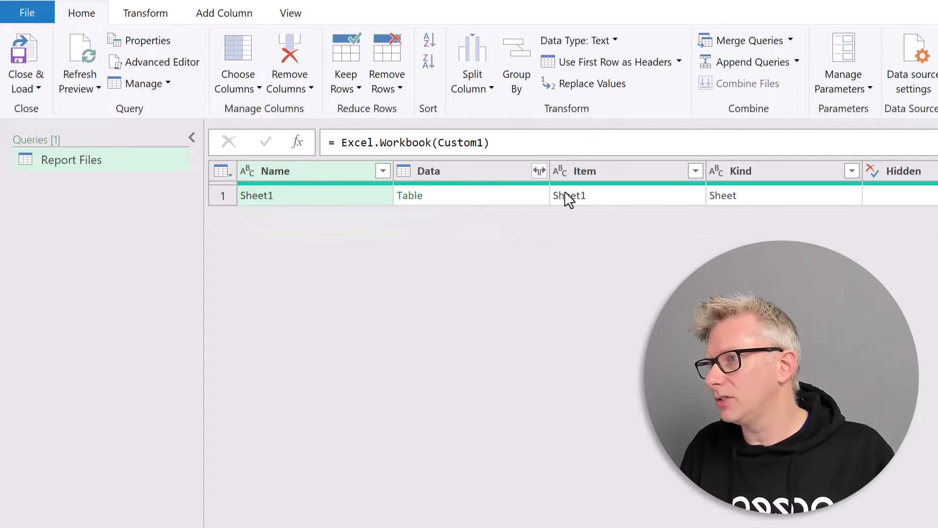
click(539, 171)
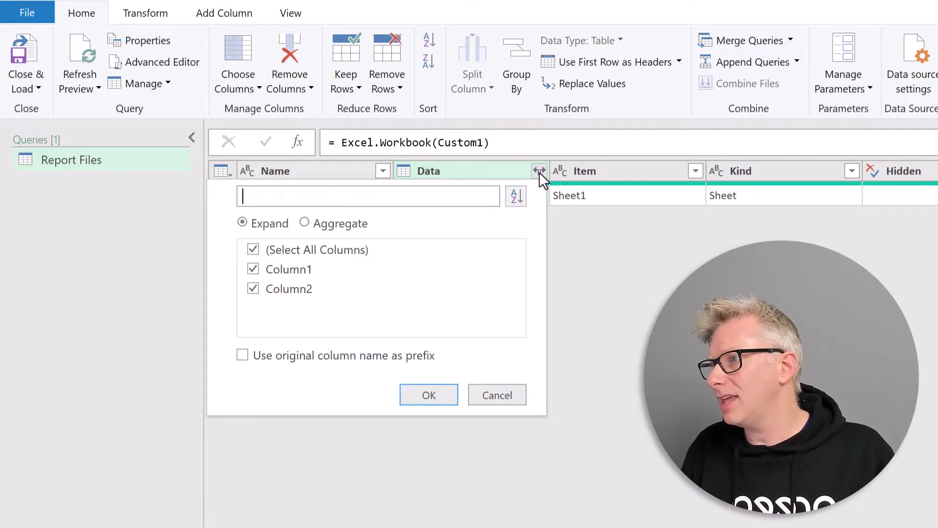
Step: Expand Data, keep only Column1 and Column2, promote the first row to headers, and load to Report_Files
click(438, 399)
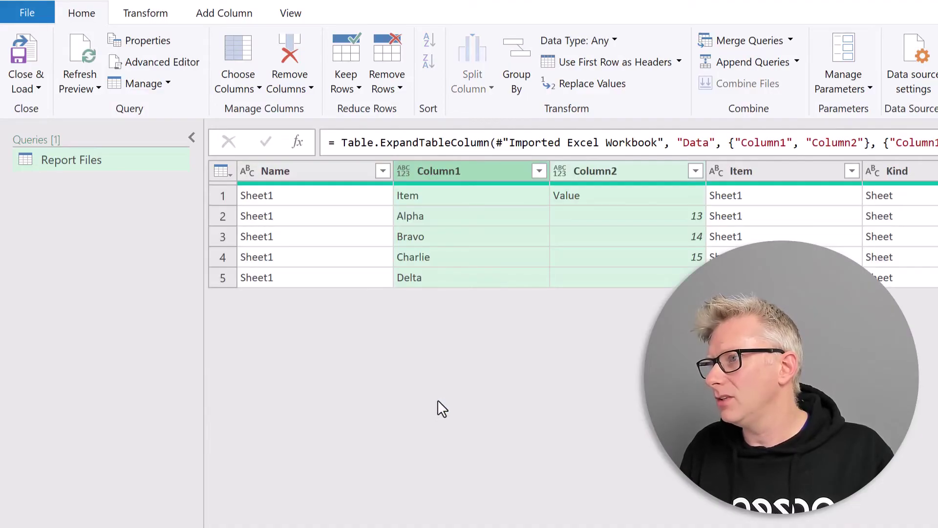
right_click(464, 167)
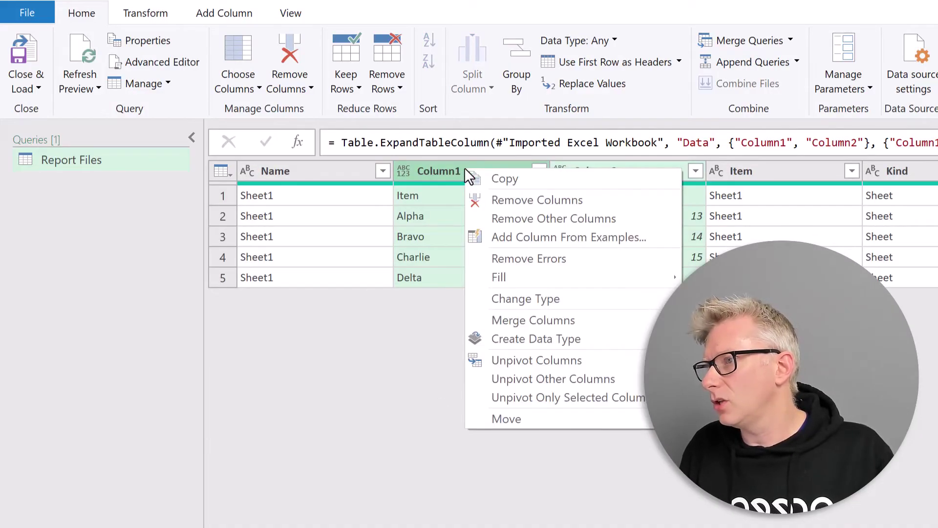
click(542, 220)
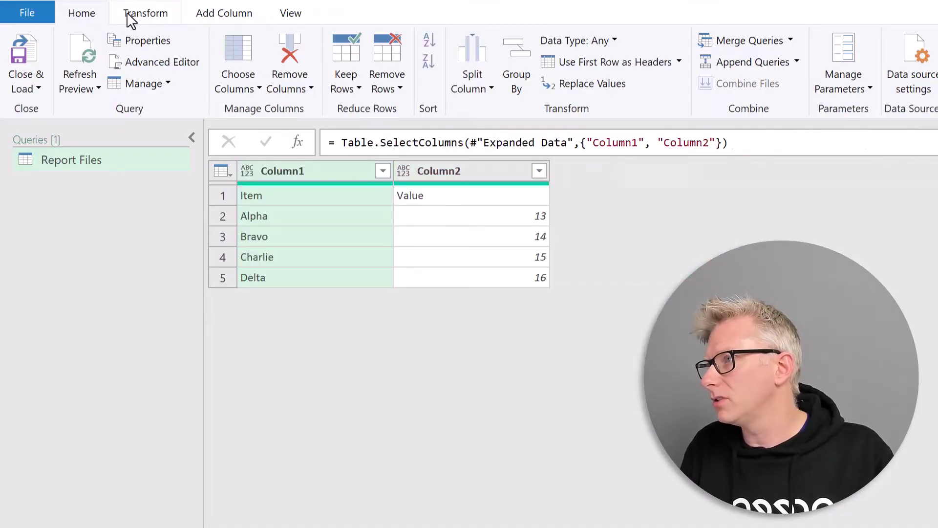
click(142, 13)
click(80, 53)
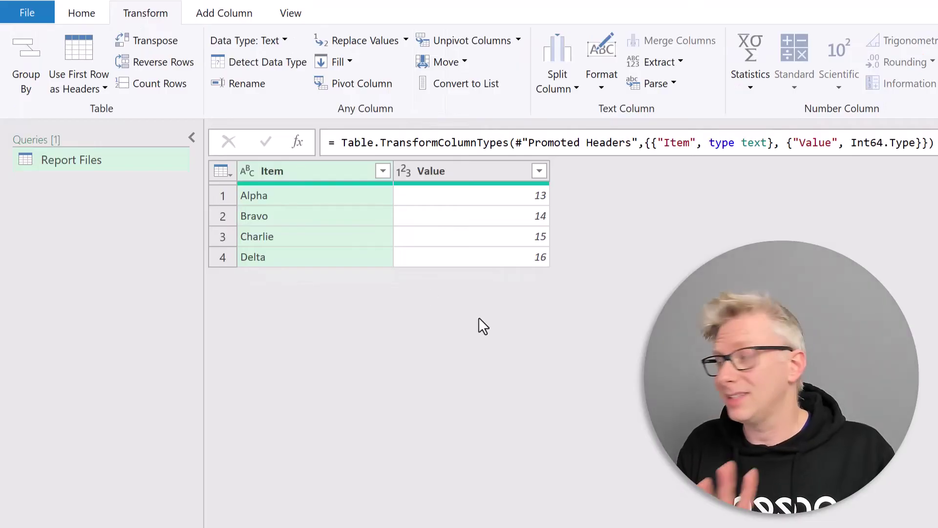
click(85, 14)
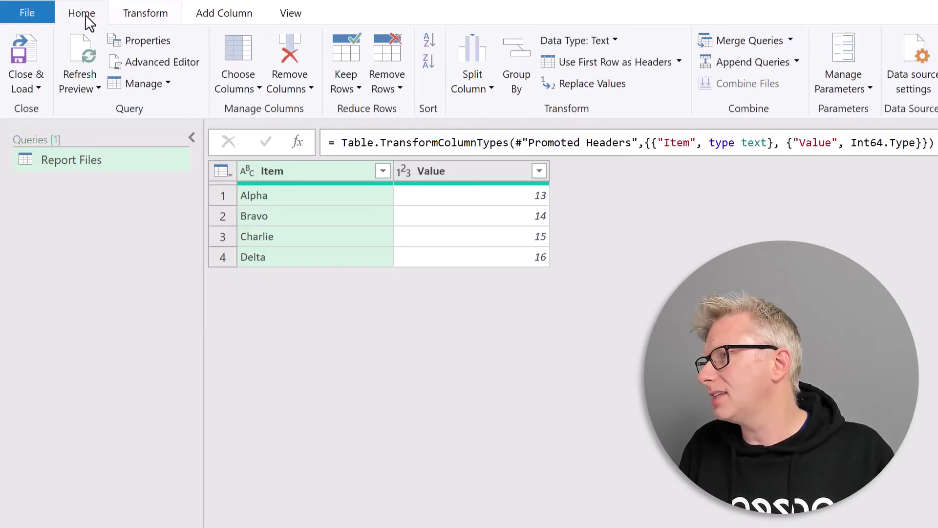
click(29, 49)
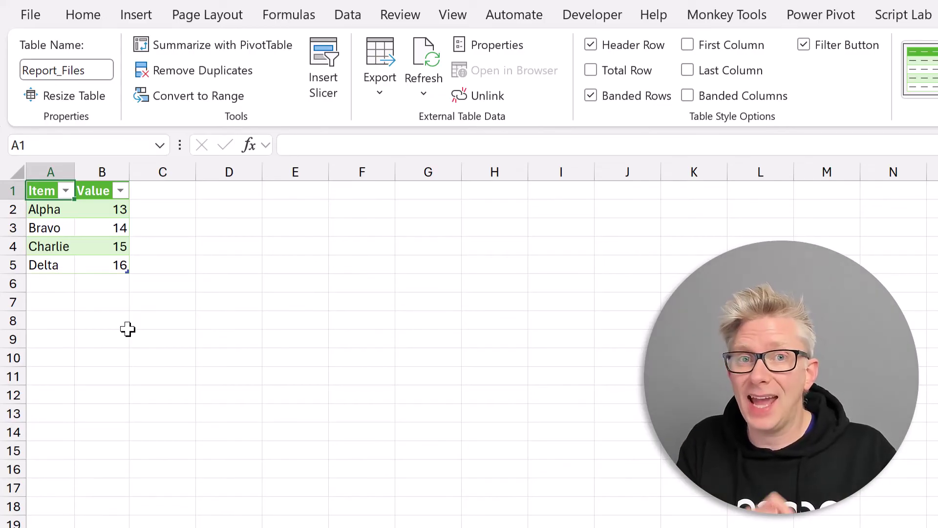
Step: Move Report File 20231130.xlsx from the Example folder into Report Files, then return to Excel
key(alt+Tab)
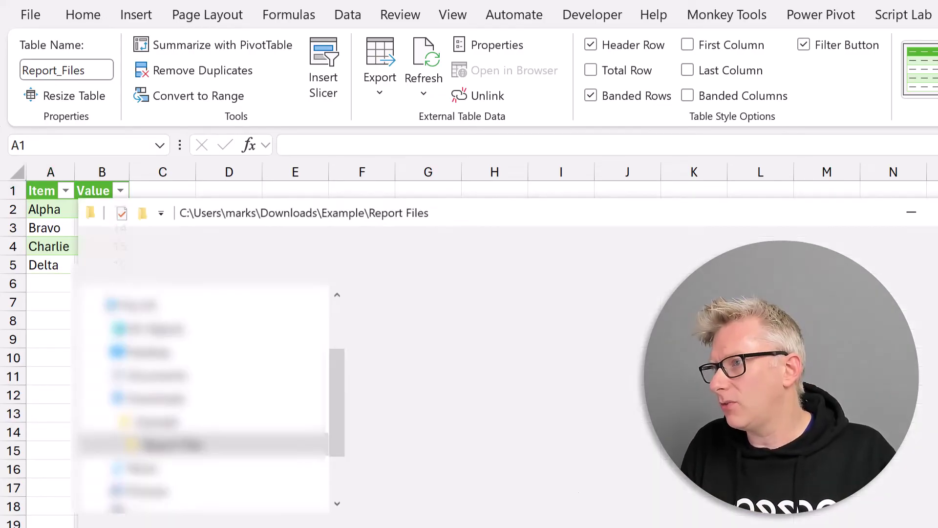
click(377, 262)
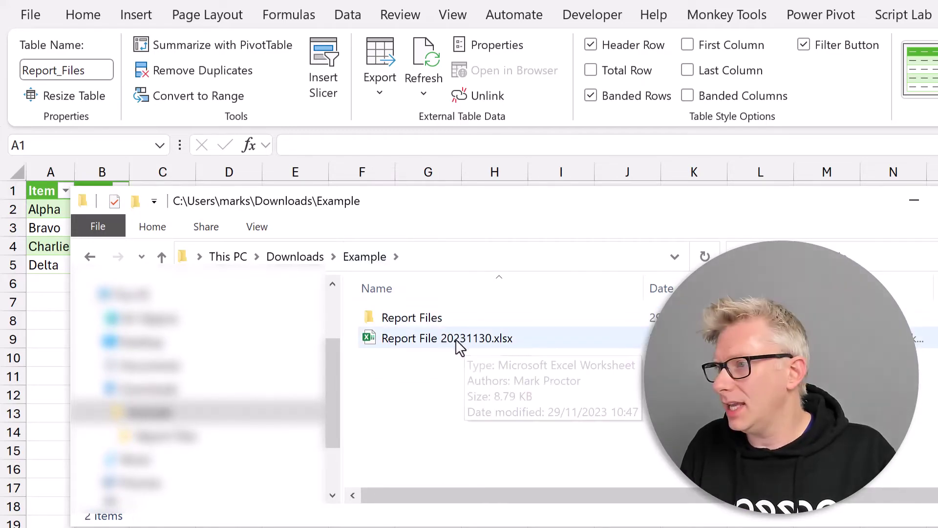
click(459, 339)
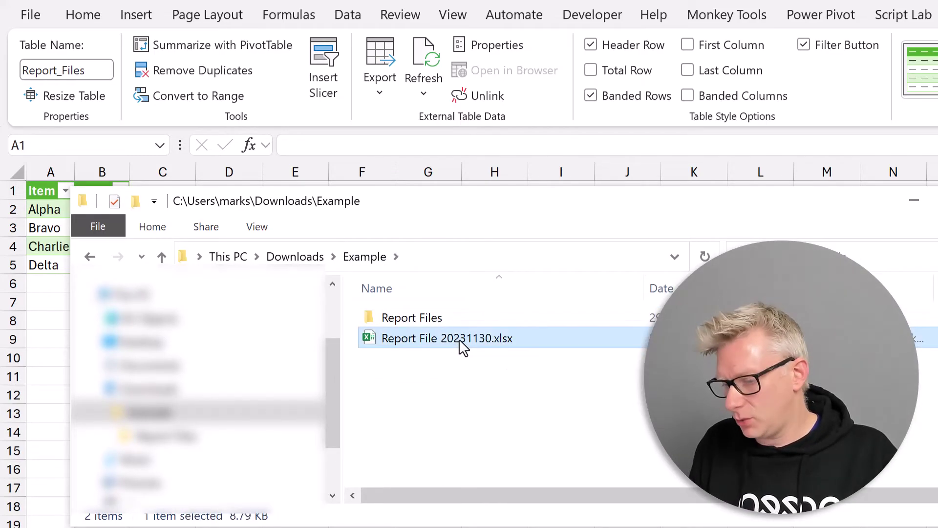
double_click(428, 319)
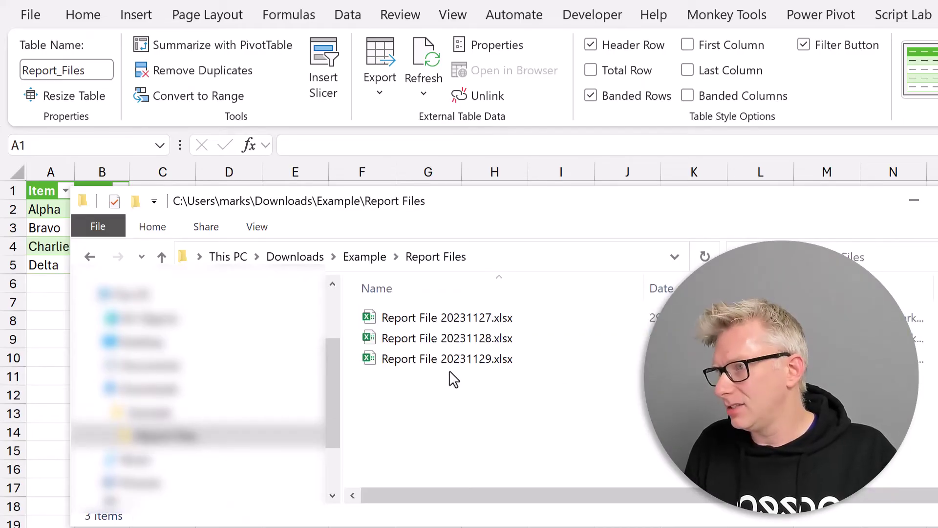
key(ctrl+v)
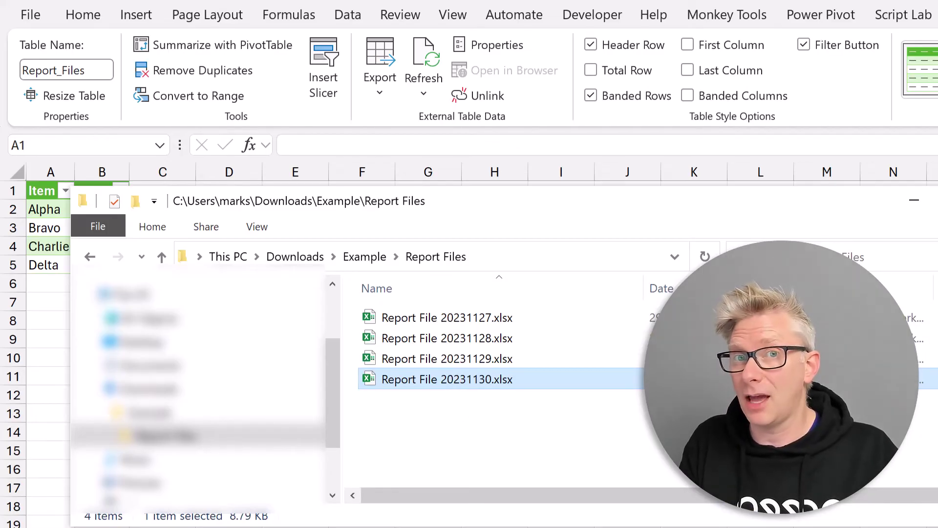
key(alt+Tab)
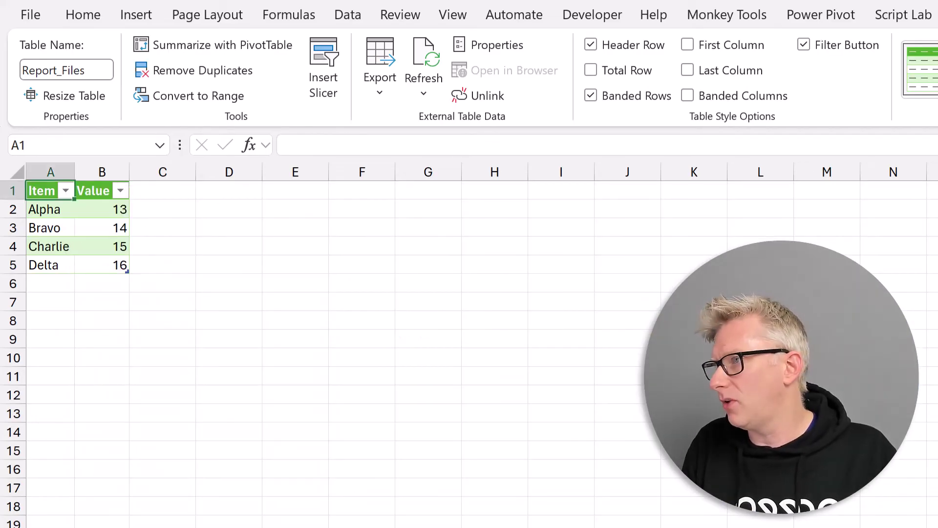
Step: Switch to the Data tab to reach the refresh and connection commands
click(355, 19)
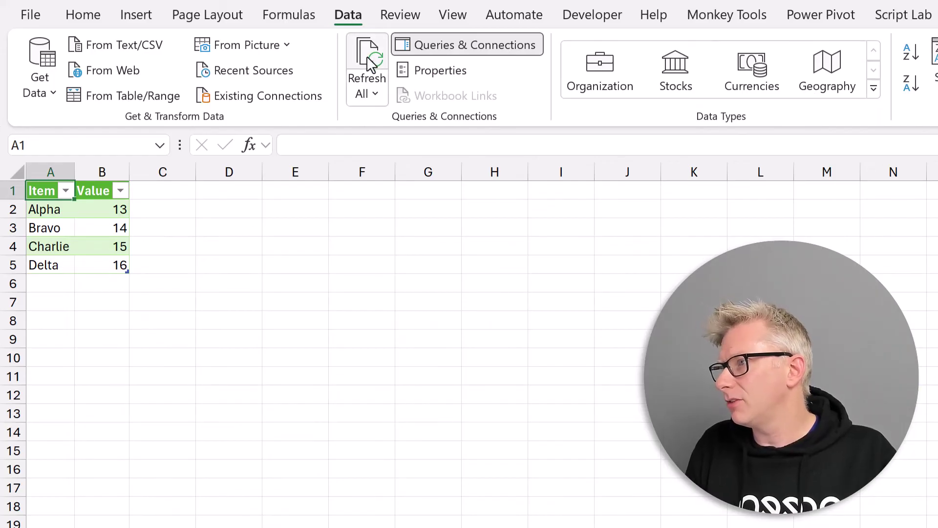